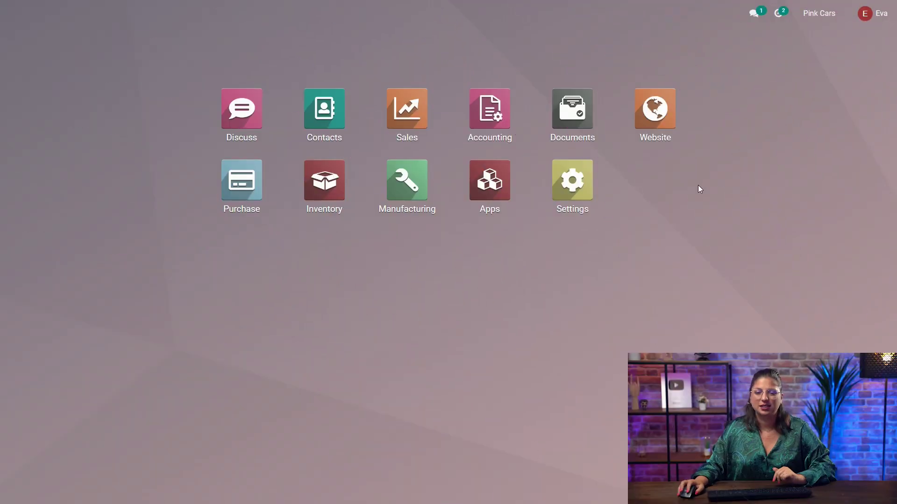
Open customer invoice INV/2022/00010 from the Accounting app's Customer Invoices list.
{"action": "left_click", "coordinate": [505, 125]}
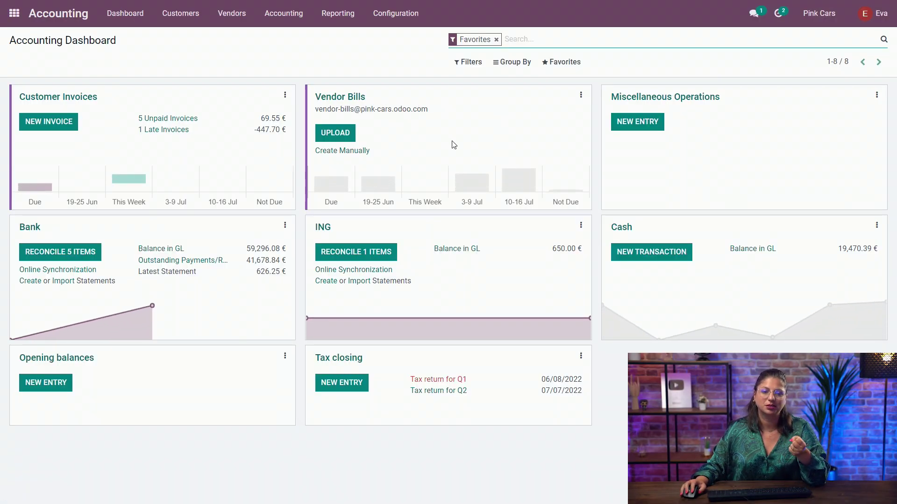
{"action": "left_click", "coordinate": [82, 99]}
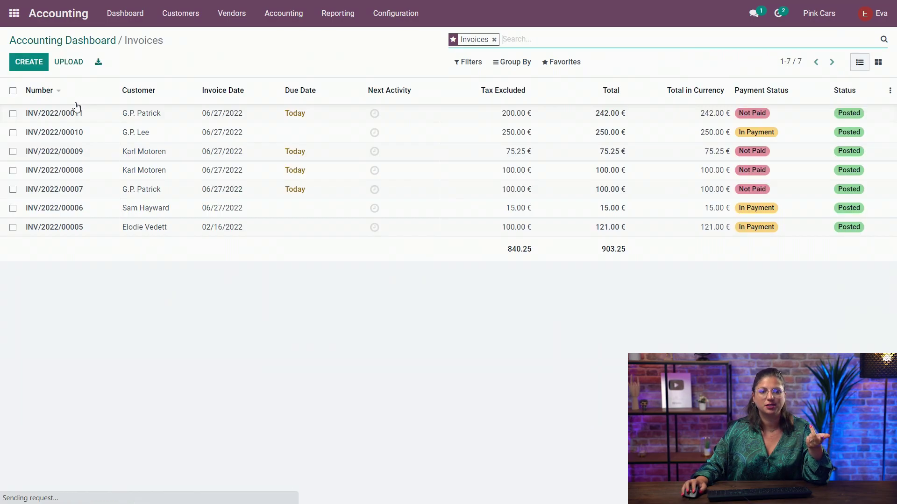
{"action": "left_click", "coordinate": [228, 139]}
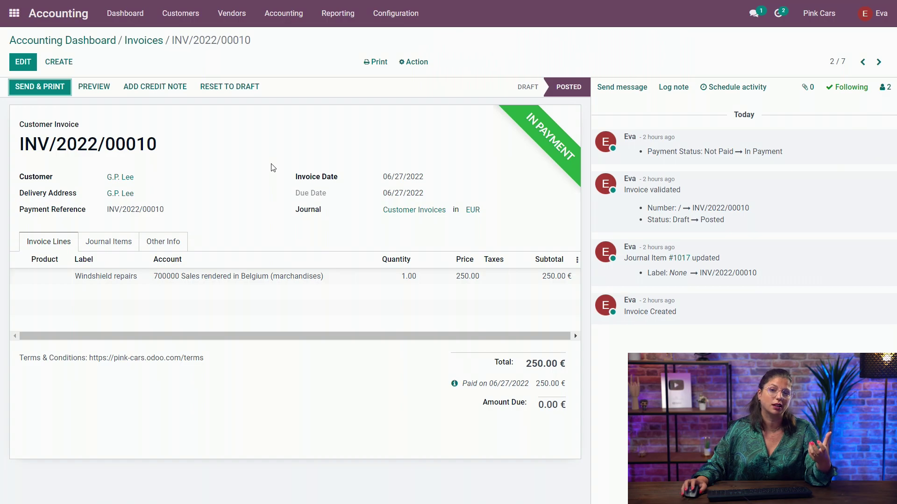
Review payment BNK1/2022/06/0012 and its journal items, then go back to the Accounting Dashboard.
{"action": "left_click", "coordinate": [454, 384]}
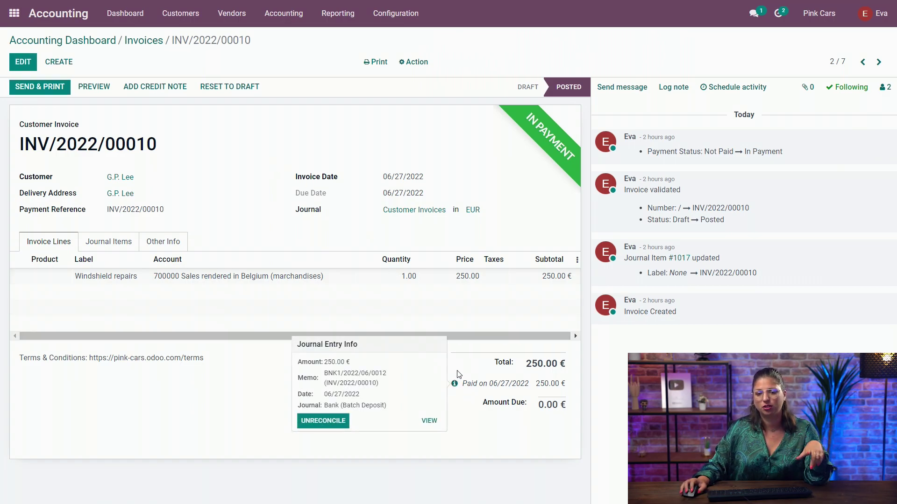
{"action": "left_click", "coordinate": [428, 421]}
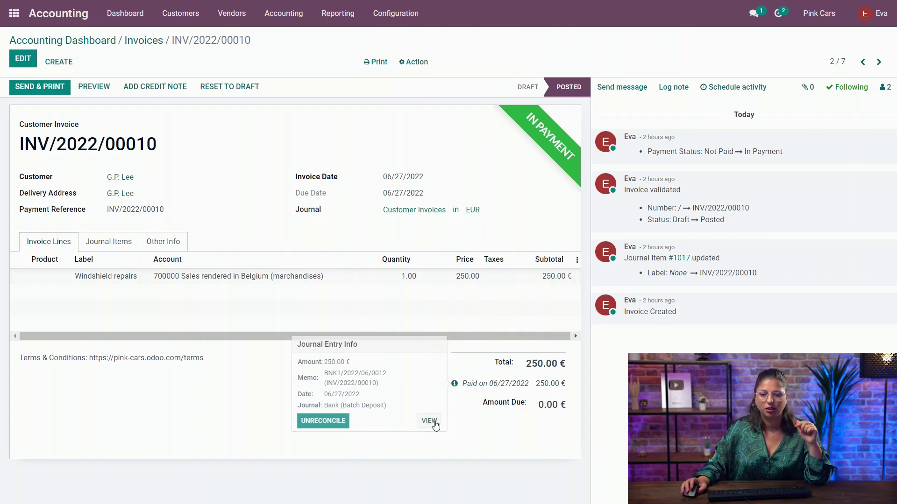
{"action": "left_click", "coordinate": [523, 120]}
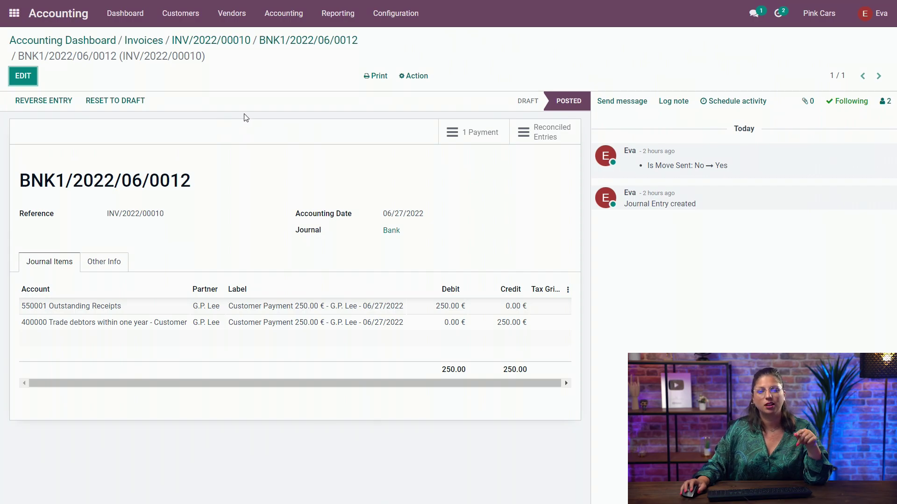
{"action": "left_click", "coordinate": [103, 41]}
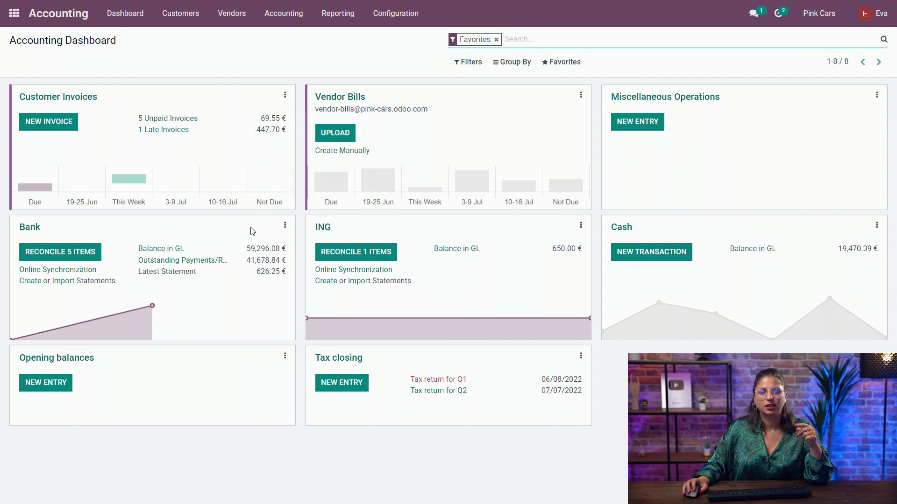
Open the Bank journal's 06/27/2022 statement listing five transactions and a 626.25 € balance.
{"action": "left_click", "coordinate": [285, 225]}
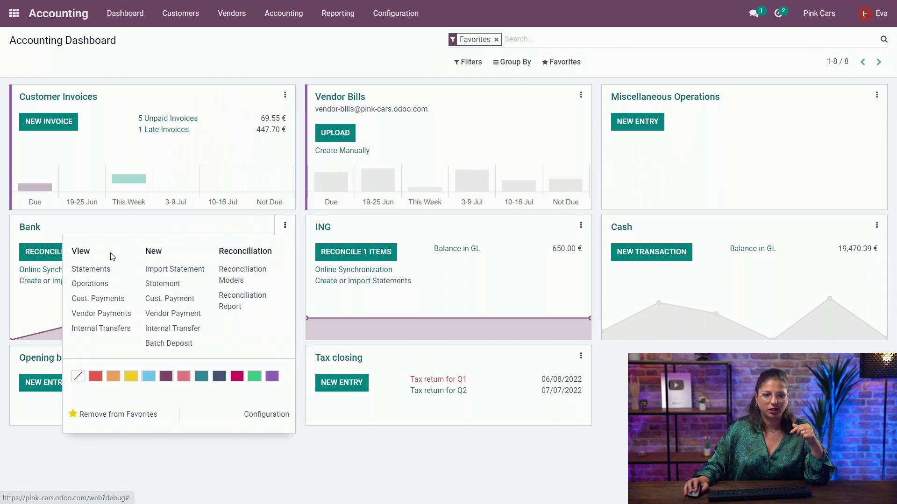
{"action": "left_click", "coordinate": [102, 275]}
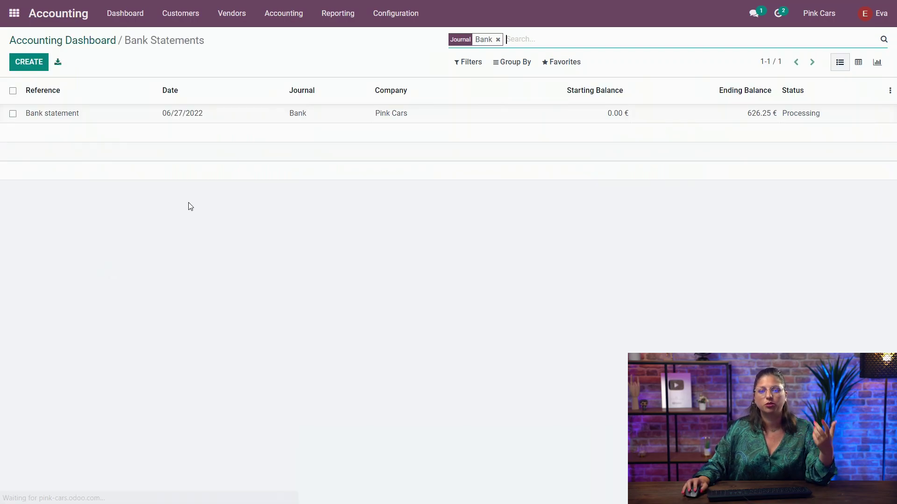
{"action": "left_click", "coordinate": [206, 118]}
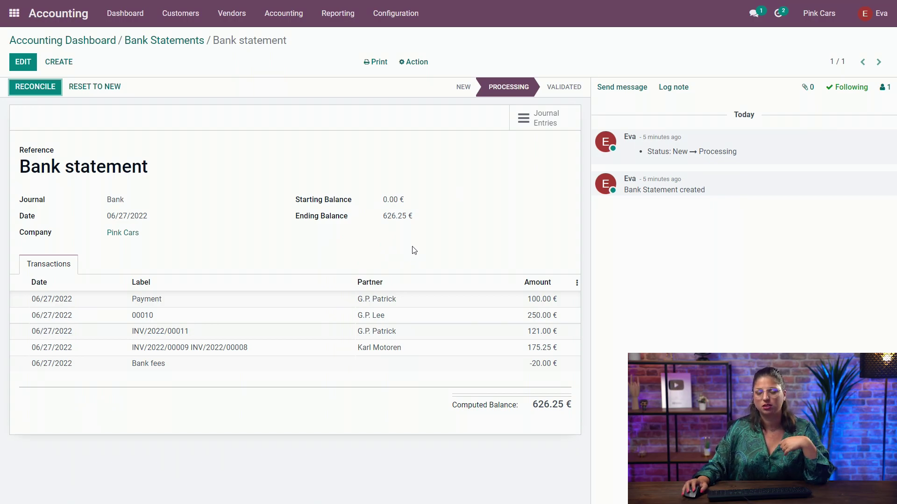
{"action": "left_click", "coordinate": [534, 133]}
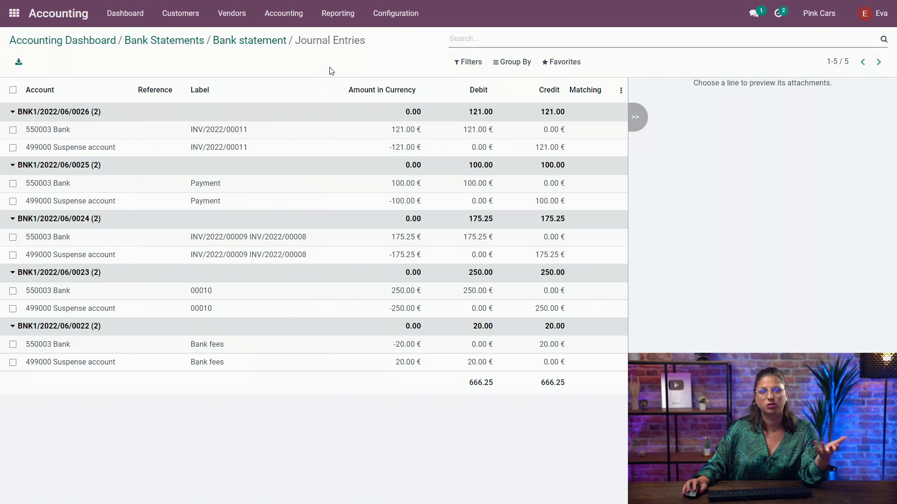
{"action": "left_click", "coordinate": [244, 41]}
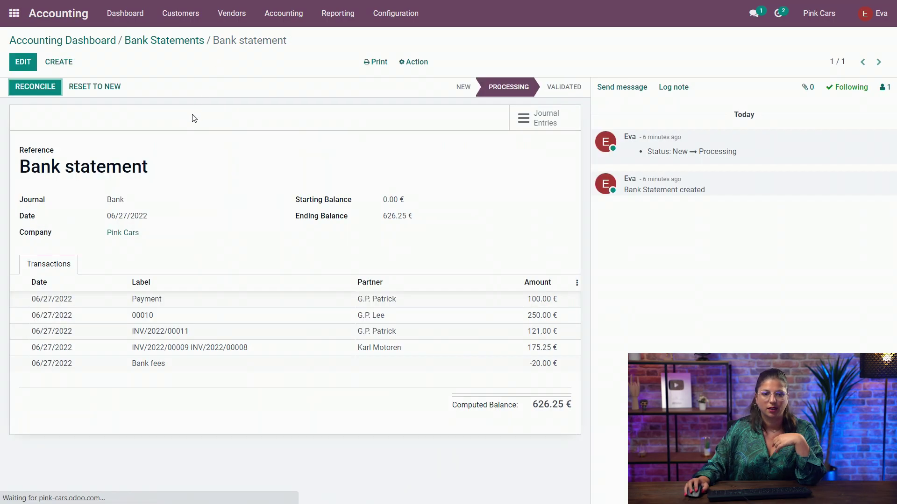
Start reconciling the statement and validate the 100.00 € payment against INV/2022/00007.
{"action": "left_click", "coordinate": [45, 97]}
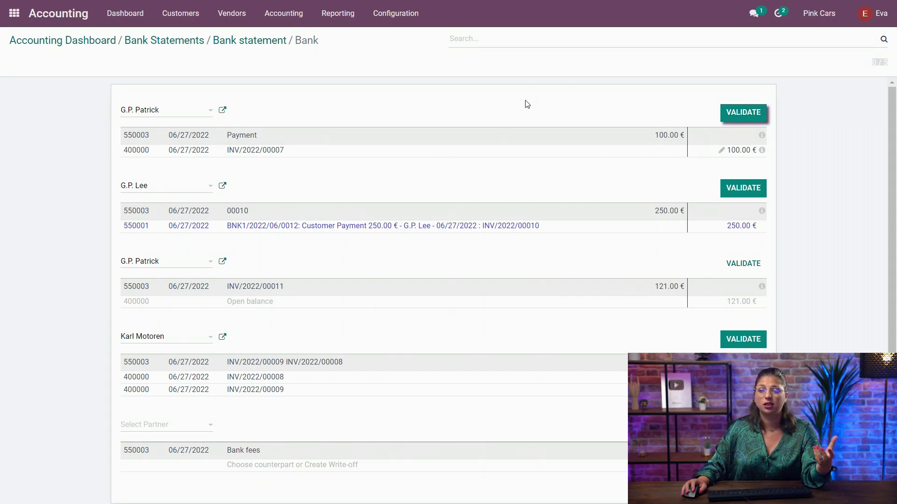
{"action": "left_click", "coordinate": [728, 114]}
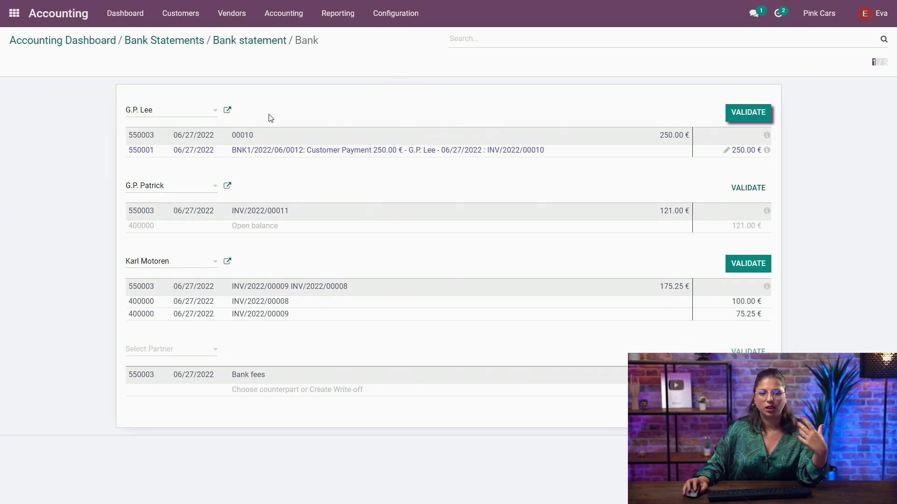
Validate the 250.00 € match, then reconcile 121.00 € as partial payment of INV/2022/00011.
{"action": "left_click", "coordinate": [742, 114]}
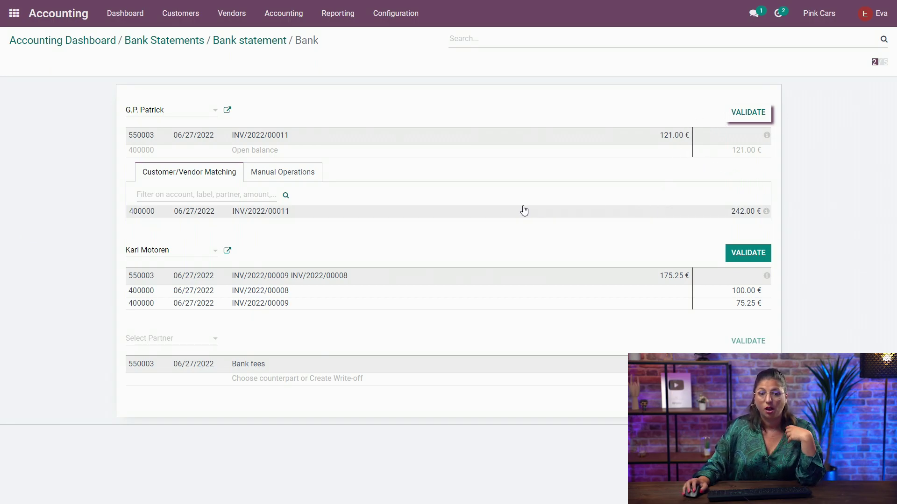
{"action": "left_click", "coordinate": [432, 212]}
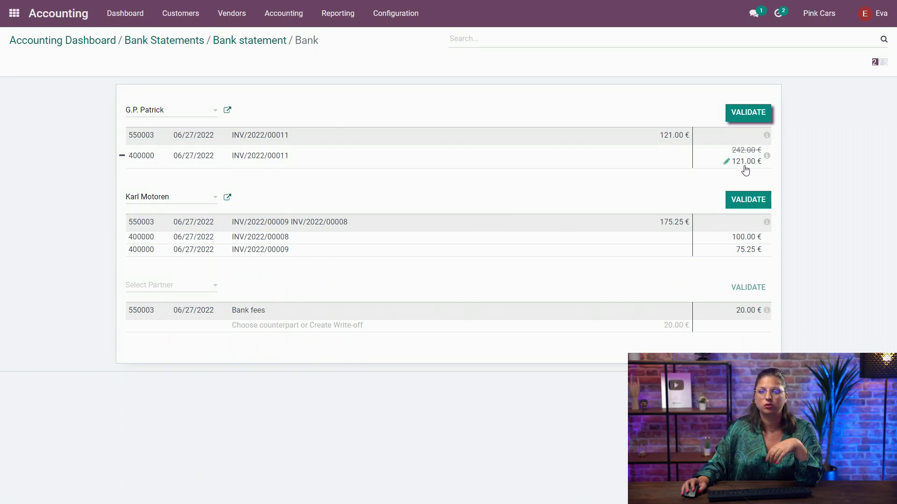
{"action": "left_click", "coordinate": [727, 163]}
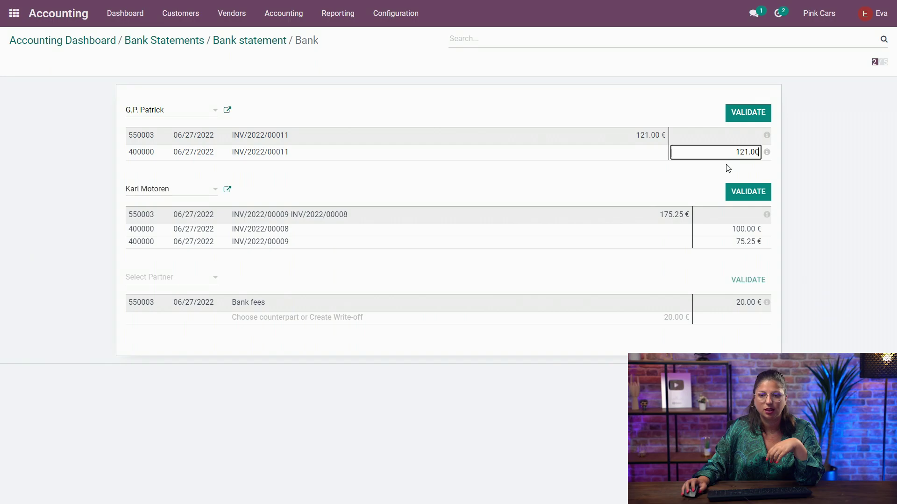
{"action": "left_click", "coordinate": [677, 119]}
{"action": "left_click", "coordinate": [748, 113]}
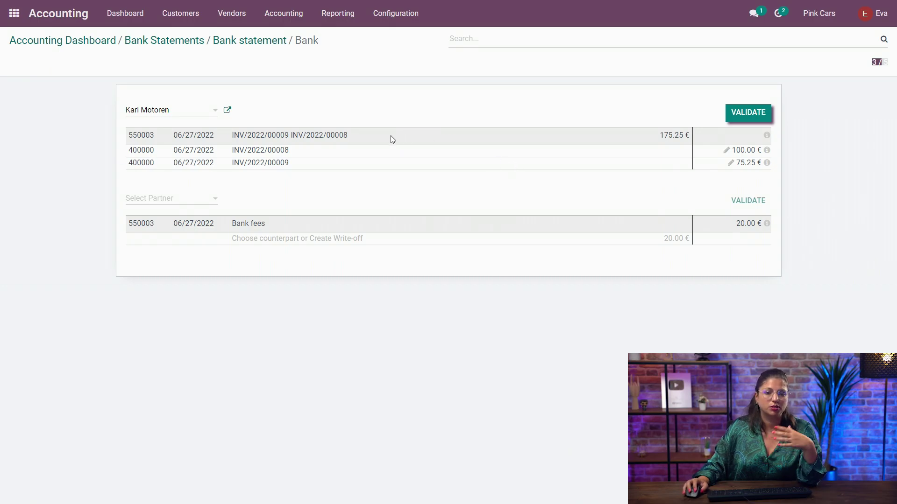
Validate the 175.25 € match with INV/2022/00008 and 00009, then browse partners for the bank fees.
{"action": "left_click", "coordinate": [760, 119]}
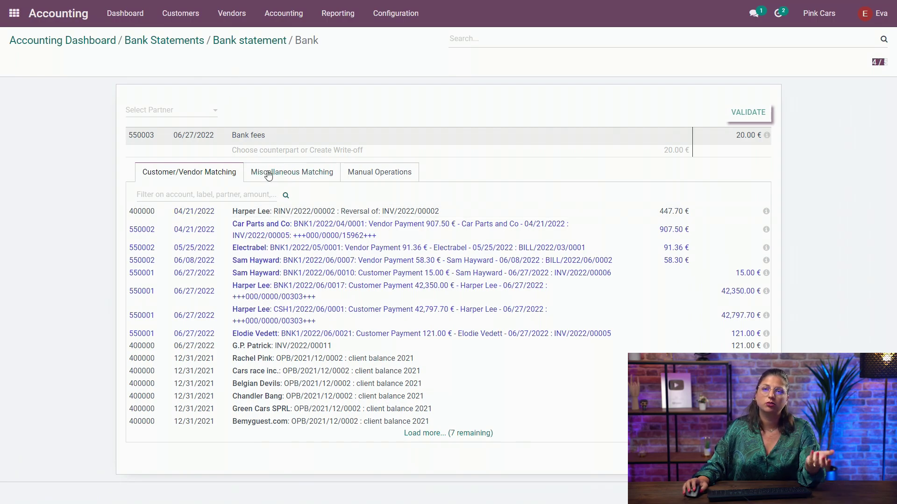
{"action": "left_click", "coordinate": [156, 110]}
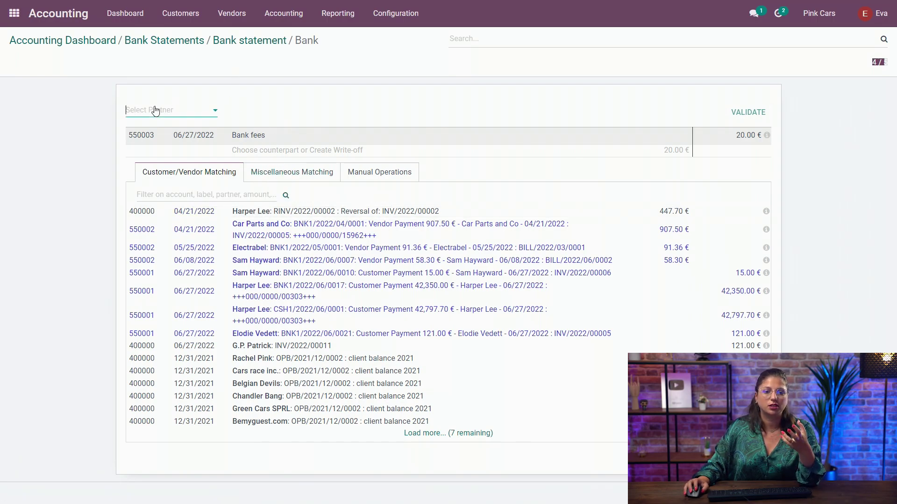
{"action": "left_click", "coordinate": [262, 107]}
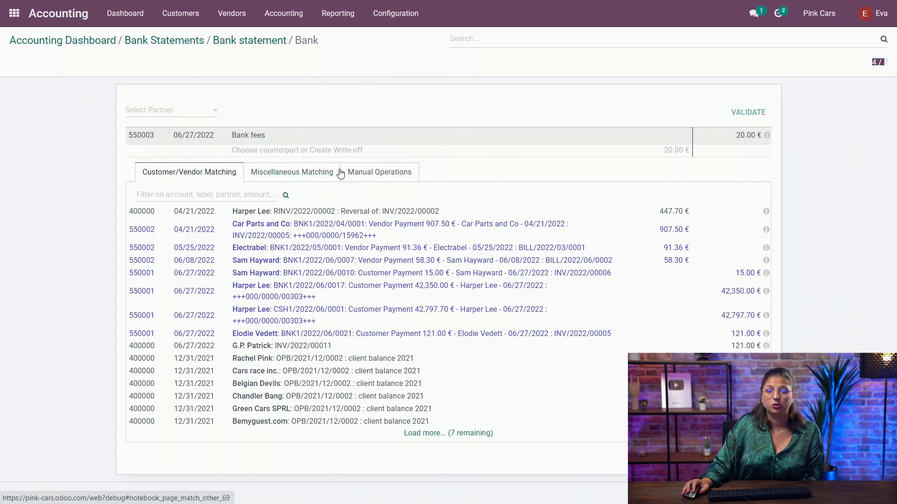
Give the 20.00 € bank-fees line a 656000 counterpart labelled Frais bancaires HTVA using the Bank Fees preset.
{"action": "left_click", "coordinate": [378, 176]}
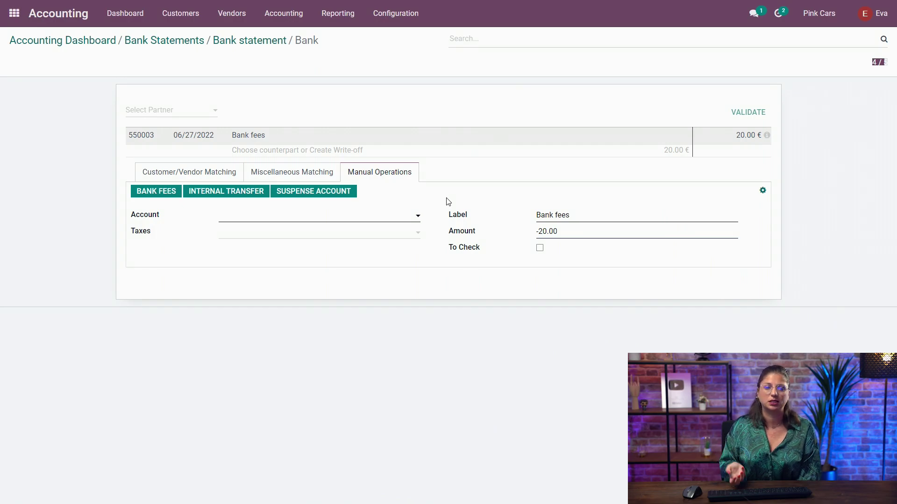
{"action": "left_click", "coordinate": [281, 217]}
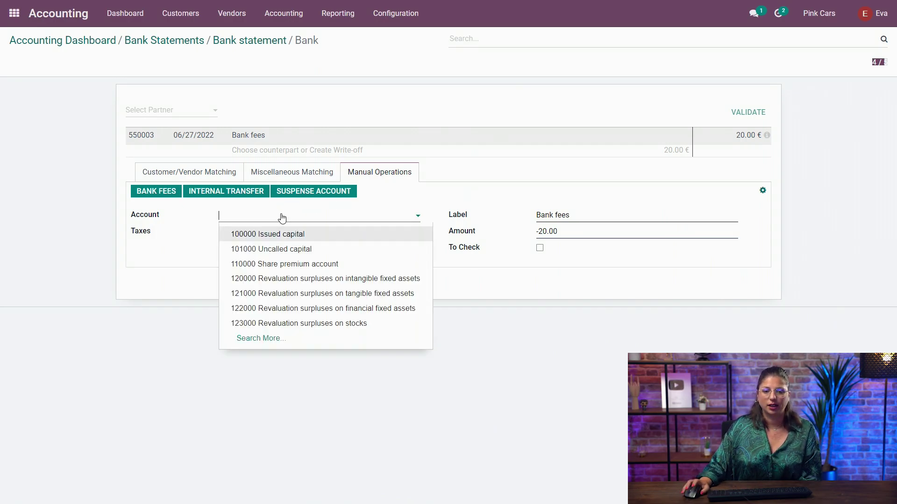
{"action": "type", "text": "65"}
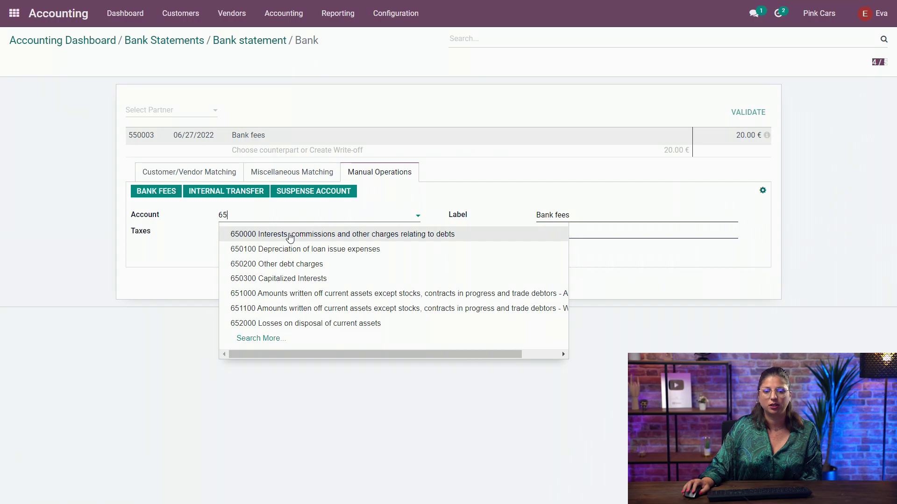
{"action": "left_click", "coordinate": [287, 234]}
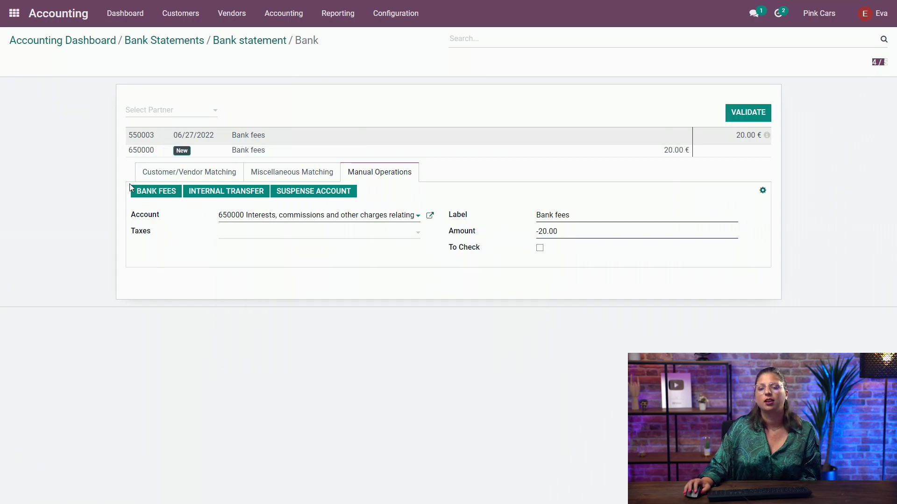
{"action": "left_click", "coordinate": [124, 151]}
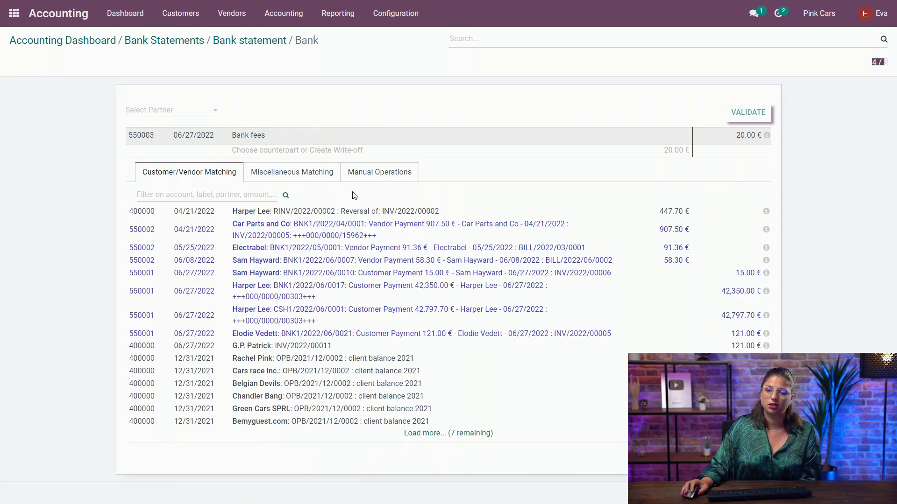
{"action": "left_click", "coordinate": [377, 177]}
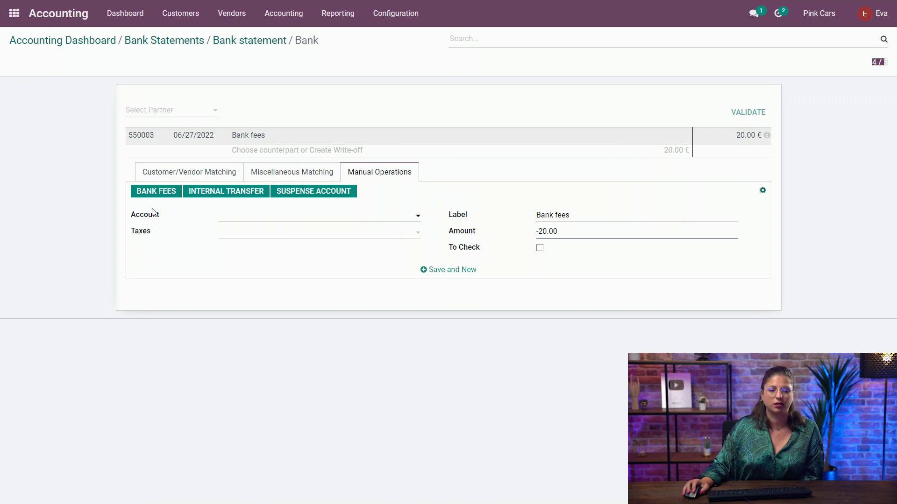
{"action": "left_click", "coordinate": [155, 192]}
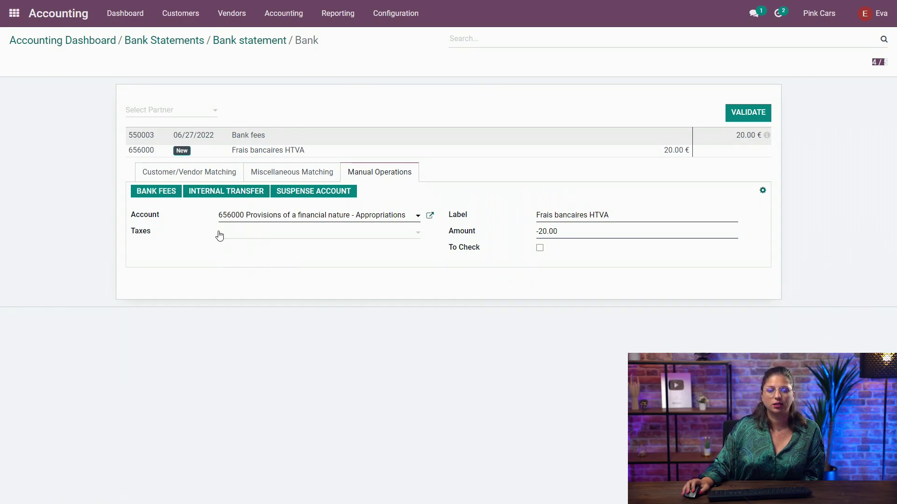
Validate the bank-fees line and list the statement's journal entries, including the 656000 write-off.
{"action": "left_click", "coordinate": [745, 120]}
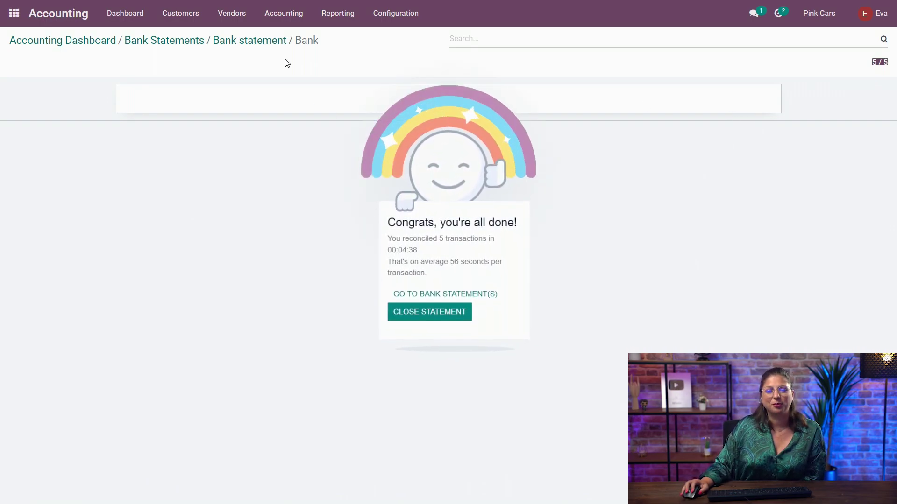
{"action": "left_click", "coordinate": [260, 42]}
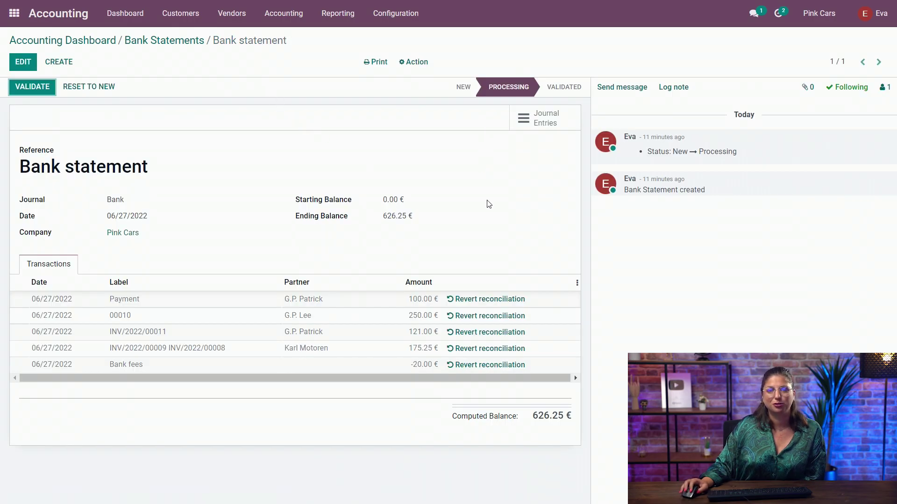
{"action": "left_click", "coordinate": [542, 122]}
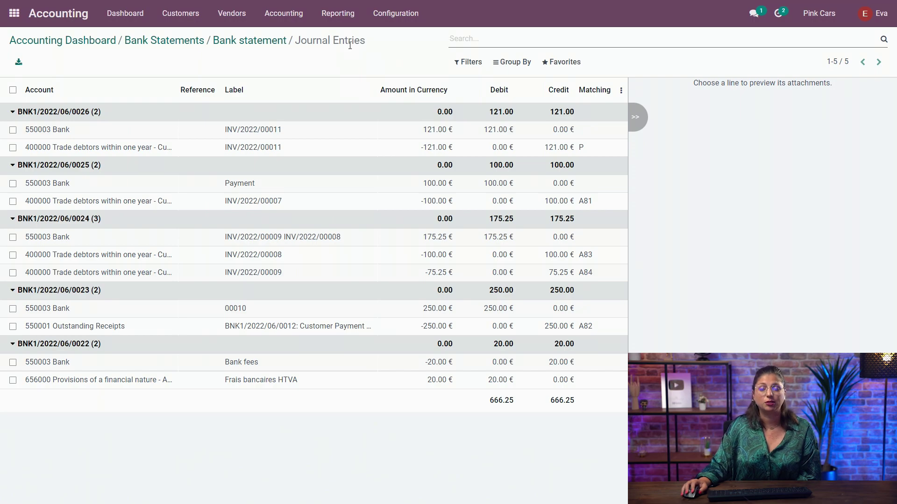
Open the now-paid invoice INV/2022/00010 and display its 250.00 € payment details.
{"action": "left_click", "coordinate": [77, 42]}
{"action": "left_click", "coordinate": [77, 99]}
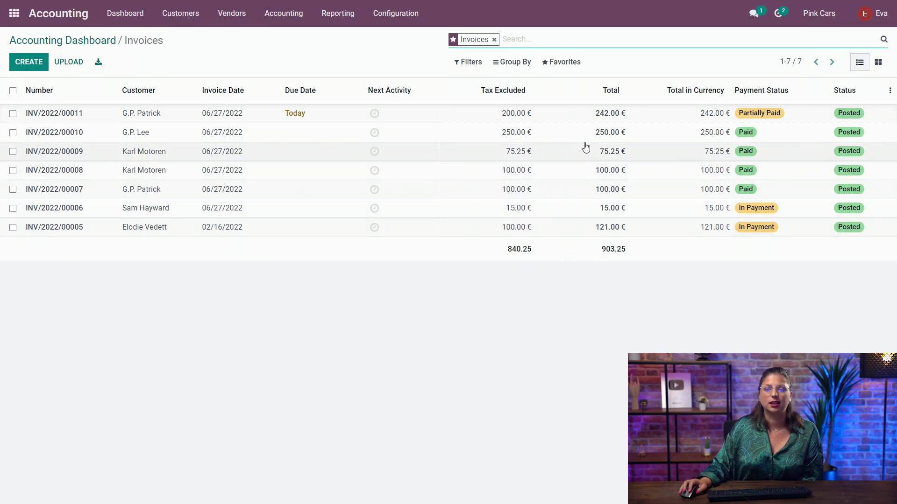
{"action": "left_click", "coordinate": [551, 136]}
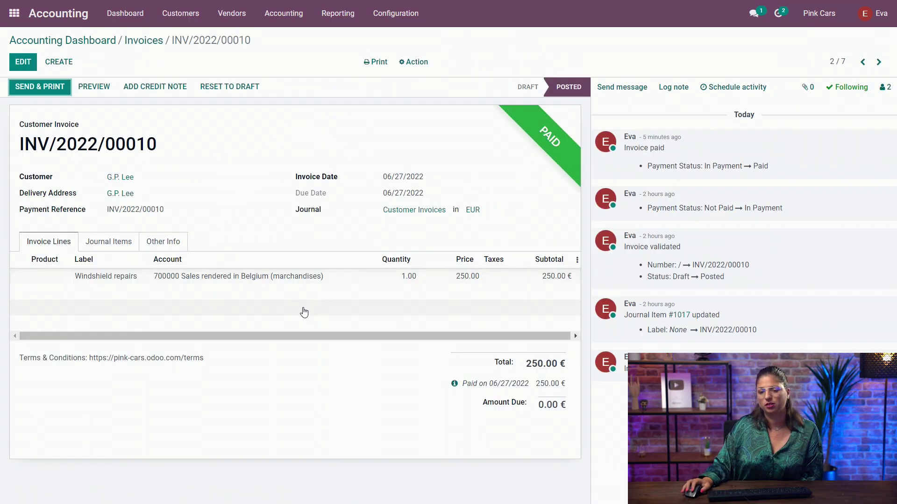
{"action": "left_click", "coordinate": [454, 383]}
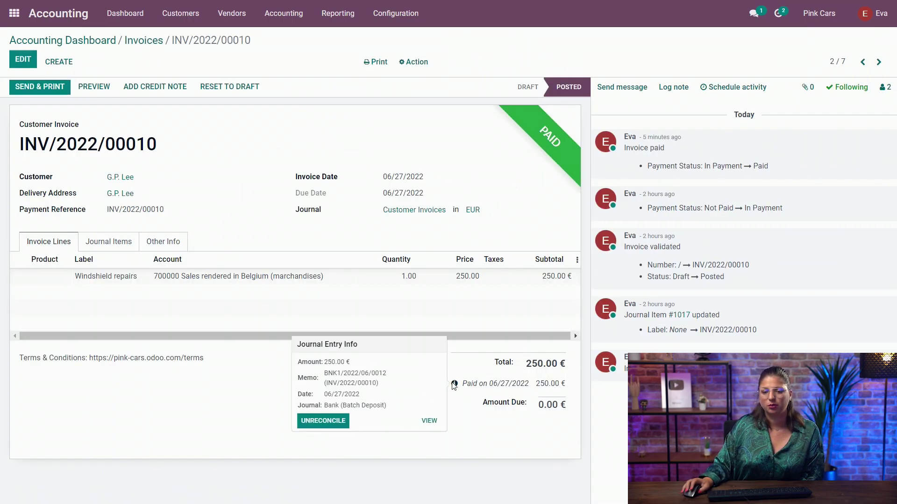
Open the journal entry of payment BNK1/2022/06/0012 from the invoice's payment details.
{"action": "left_click", "coordinate": [429, 421]}
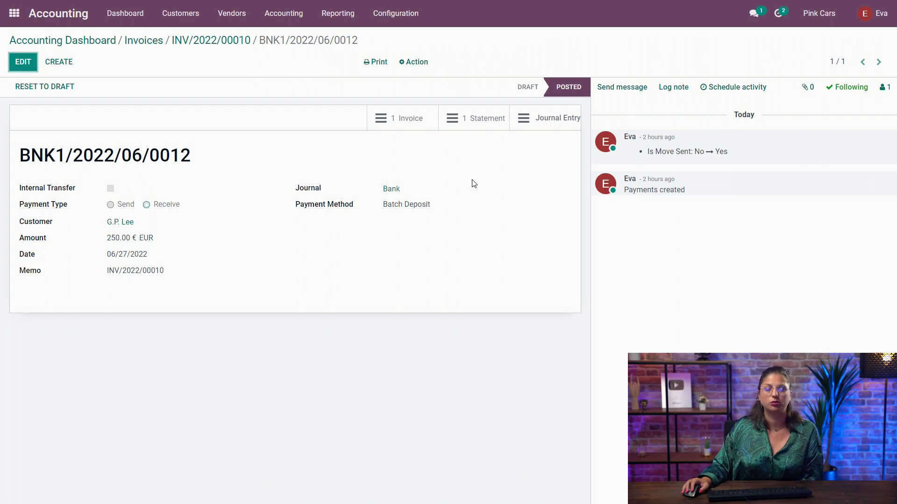
{"action": "left_click", "coordinate": [557, 120]}
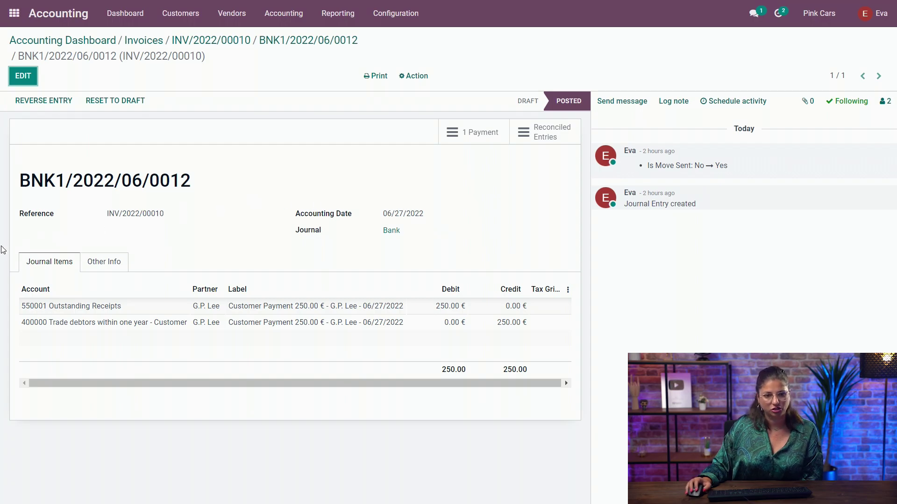
Review the items reconciled with BNK1/2022/06/0012, BNK1/2022/06/0023 and INV/2022/00010, then return to the payment.
{"action": "left_click", "coordinate": [549, 138]}
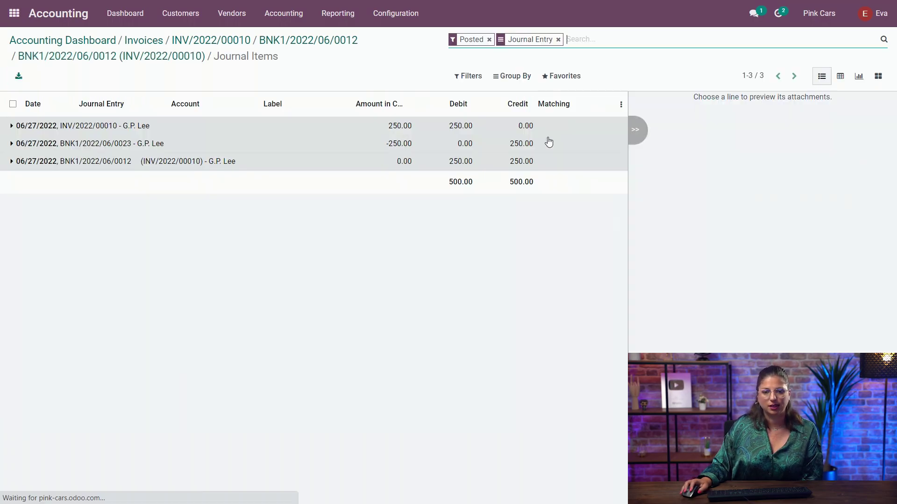
{"action": "left_click", "coordinate": [130, 164]}
{"action": "left_click", "coordinate": [139, 145]}
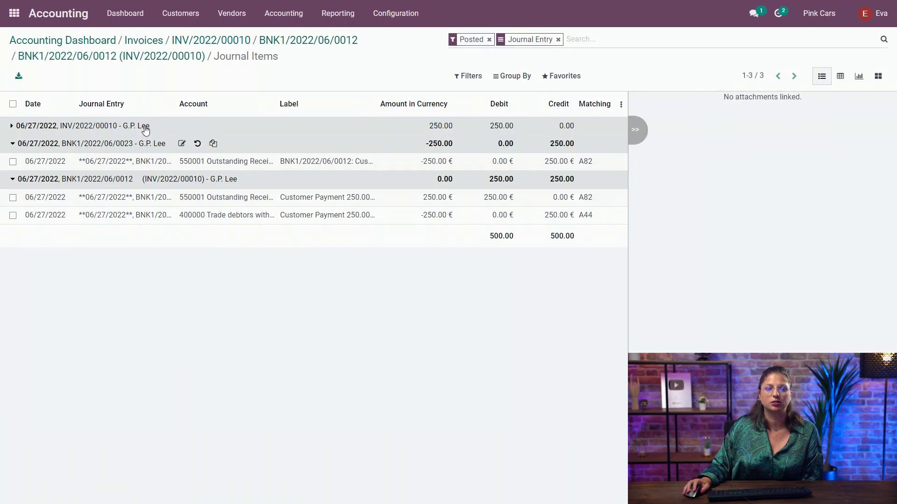
{"action": "left_click", "coordinate": [142, 126]}
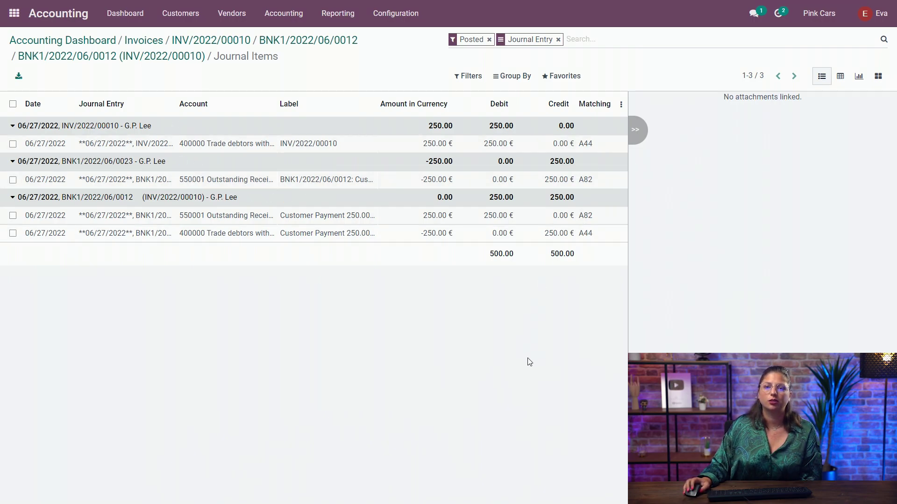
{"action": "left_click", "coordinate": [306, 45]}
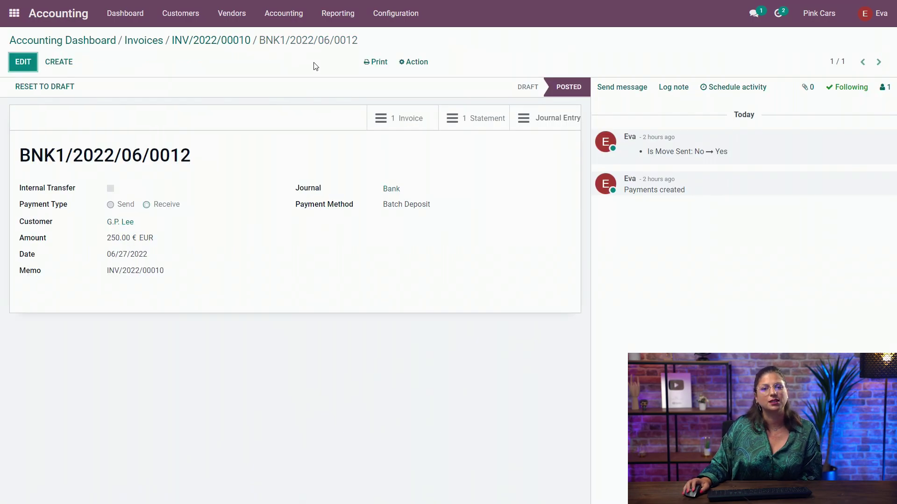